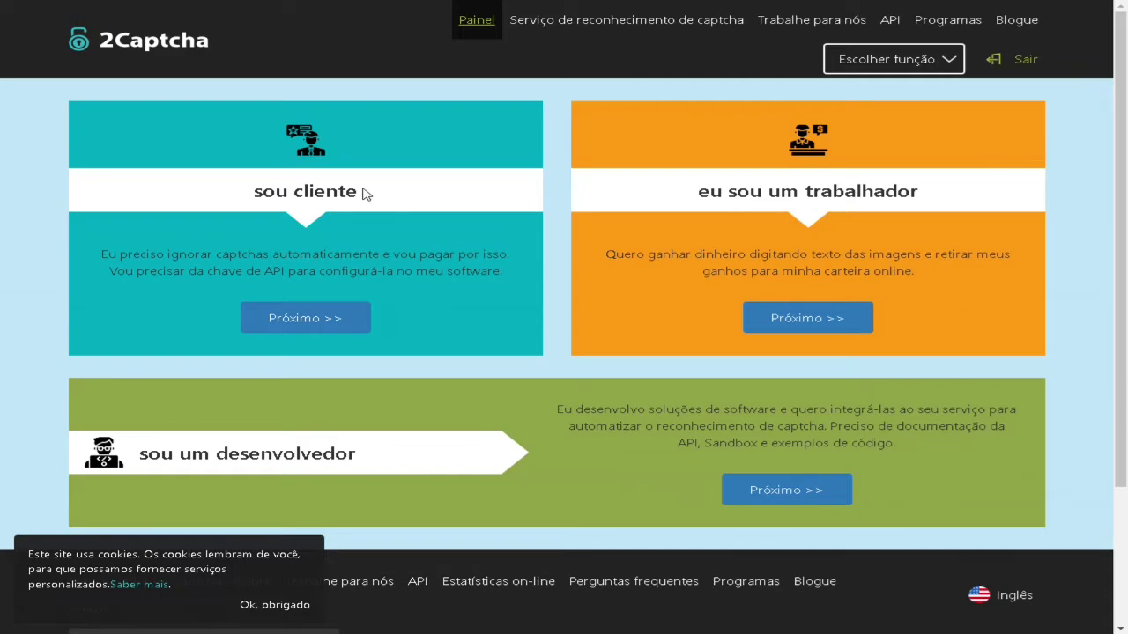
Review the account role descriptions and continue with the worker role, "eu sou um trabalhador"
scroll(366, 194, "down", 3)
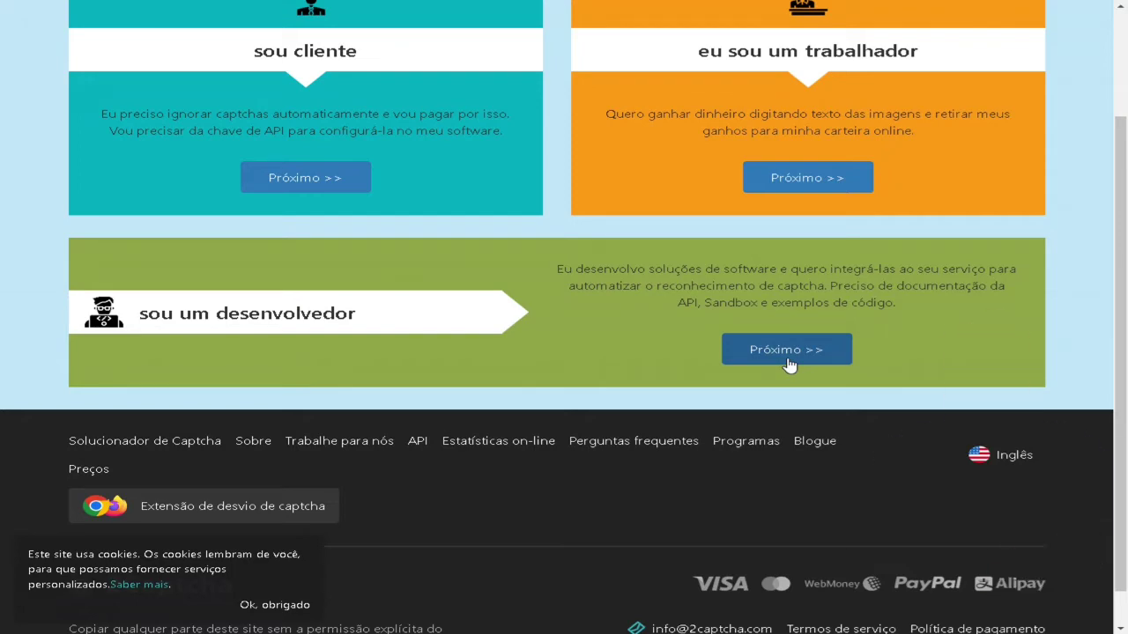
scroll(788, 366, "up", 3)
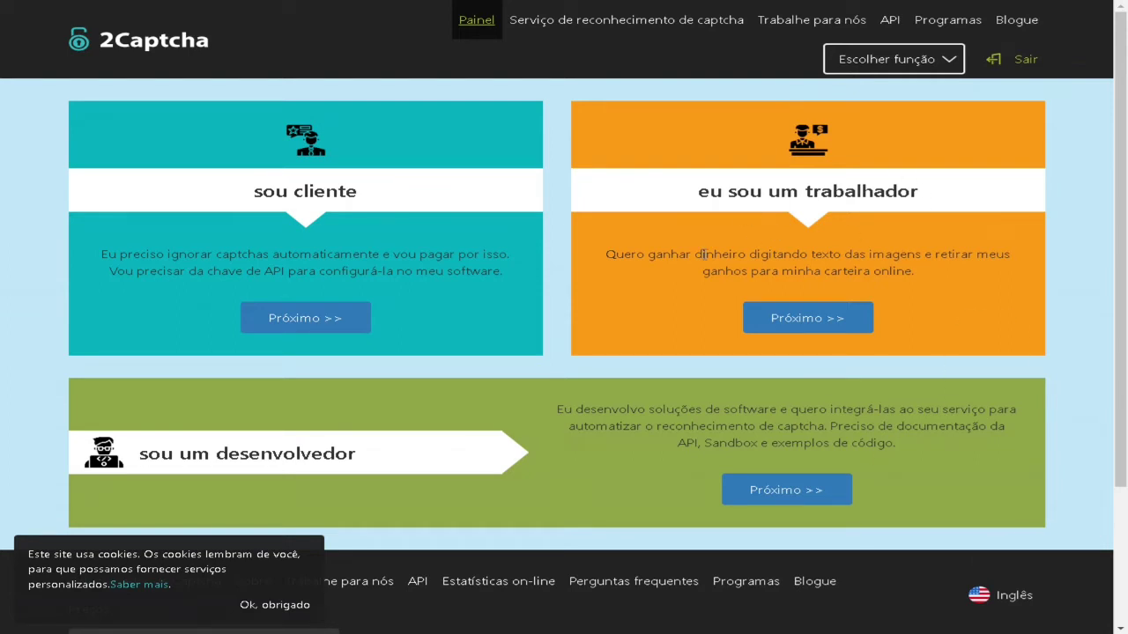
left_click_drag(659, 254, 913, 271)
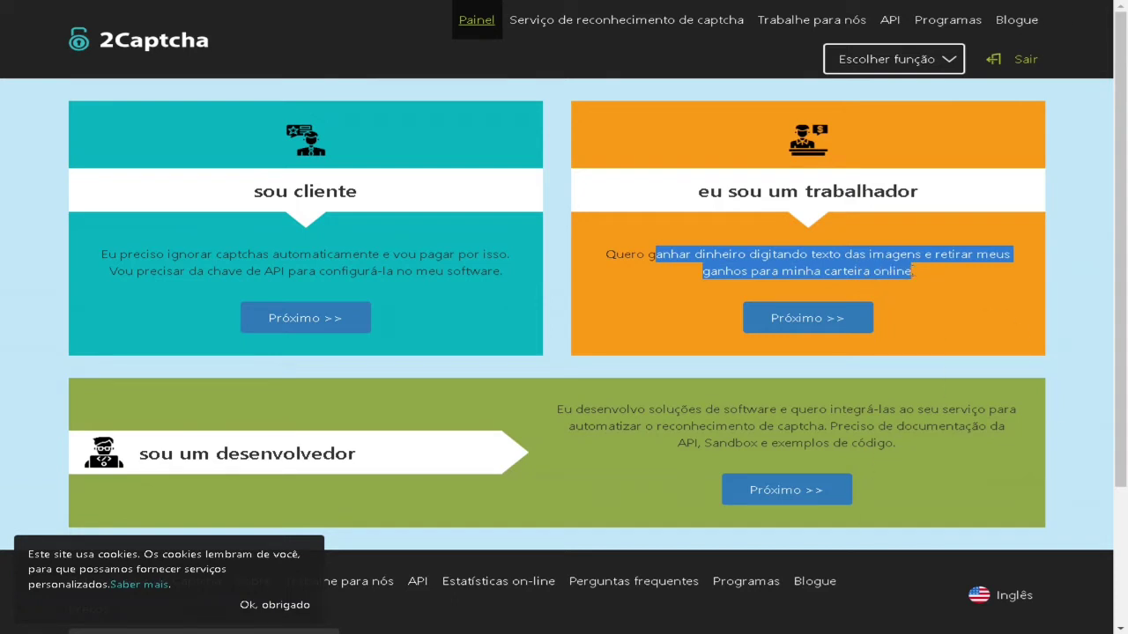
left_click(820, 327)
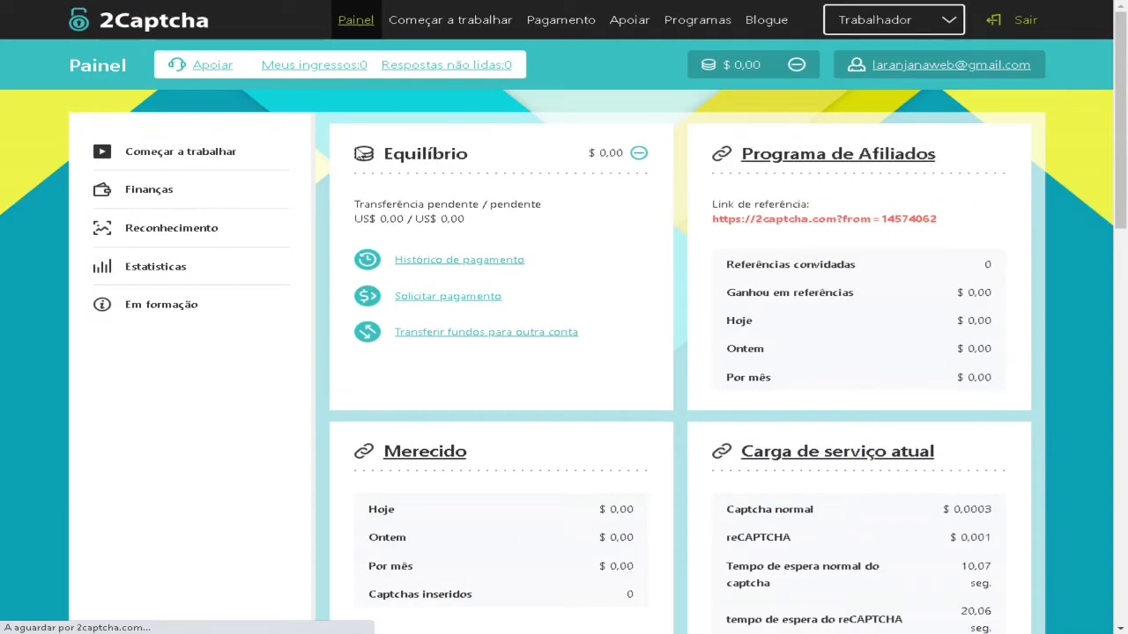
Check the account balance and copy the referral link from the "Programa de Afiliados" section
left_click_drag(599, 154, 610, 154)
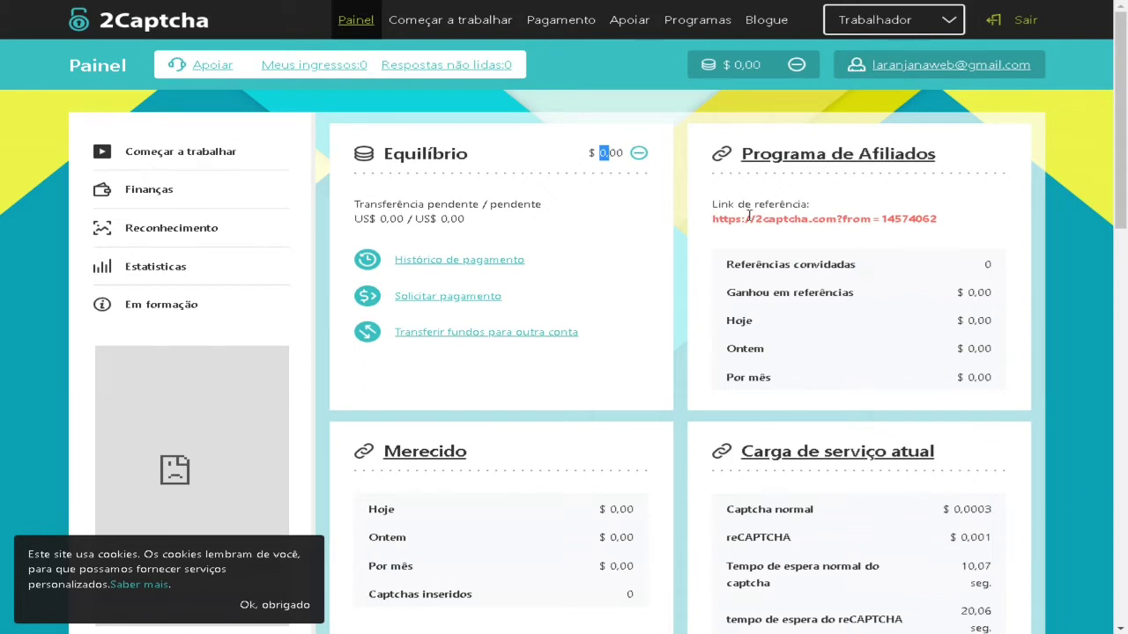
left_click_drag(957, 222, 713, 228)
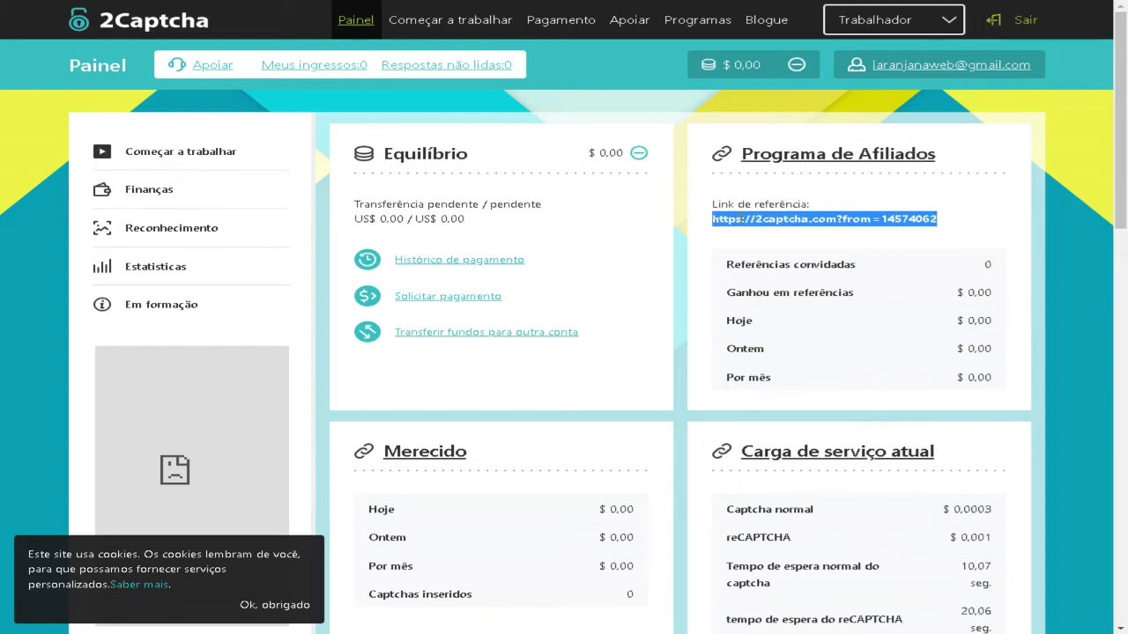
right_click(716, 222)
left_click(755, 232)
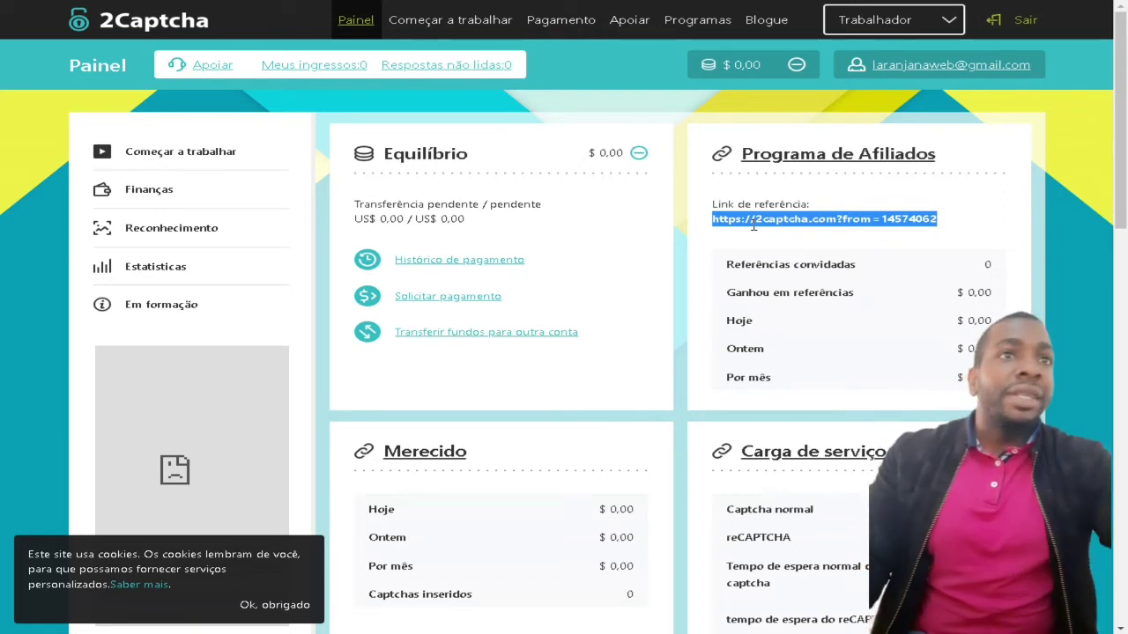
scroll(925, 273, "down", 1)
scroll(925, 273, "up", 1)
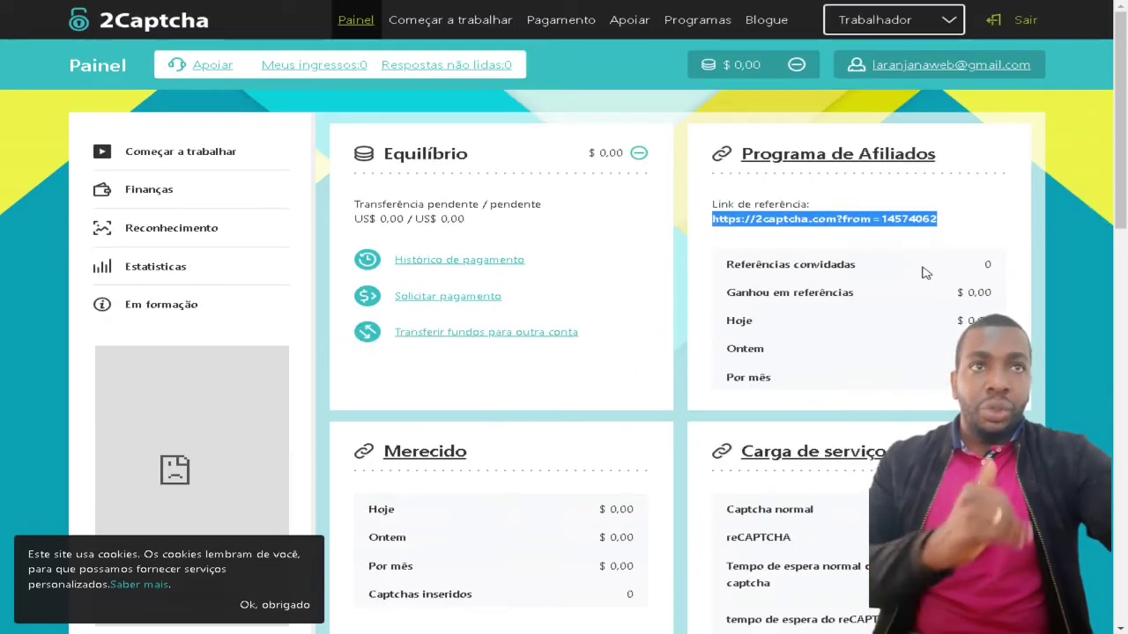
right_click(853, 222)
left_click(797, 232)
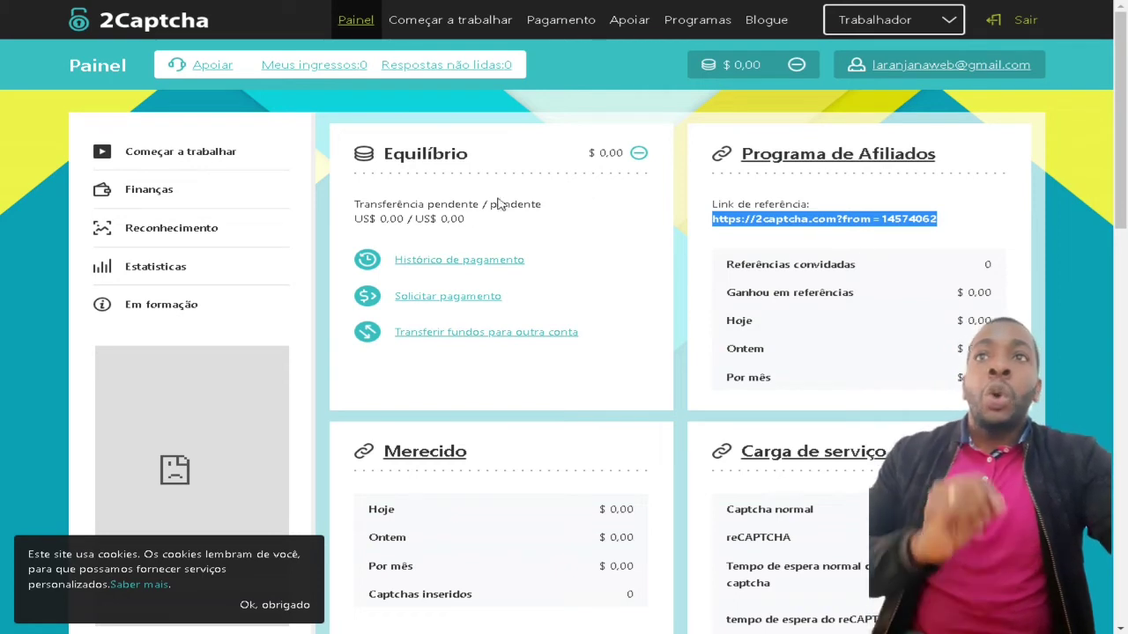
Start working, read the language-level instructions and try to save with Português and Inglês left at "Não sei"
left_click(180, 156)
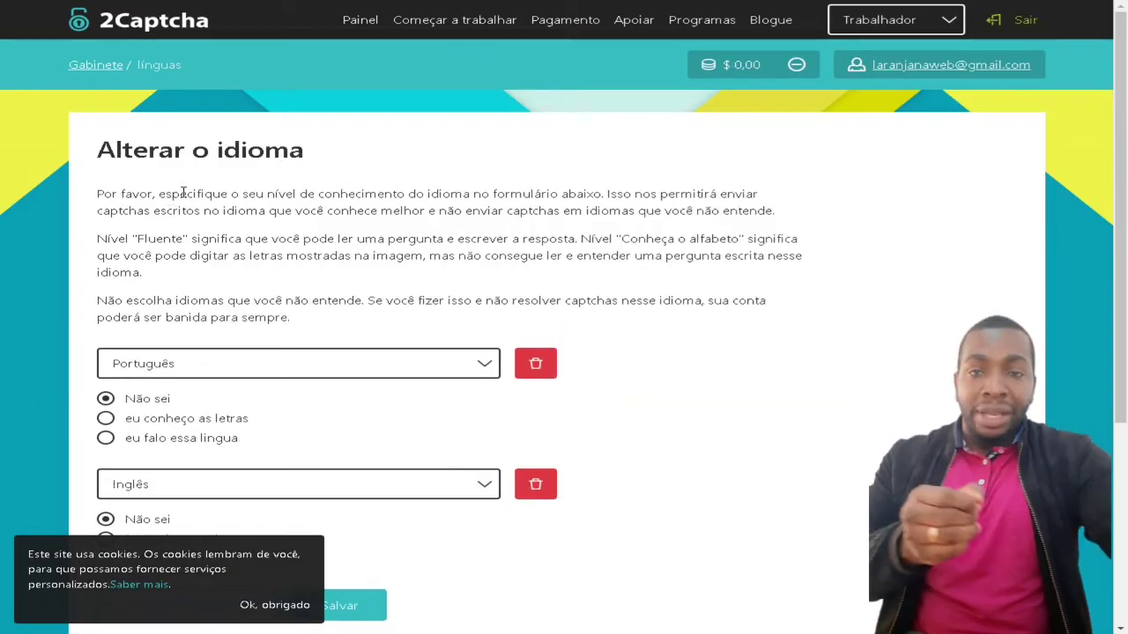
scroll(213, 188, "down", 2)
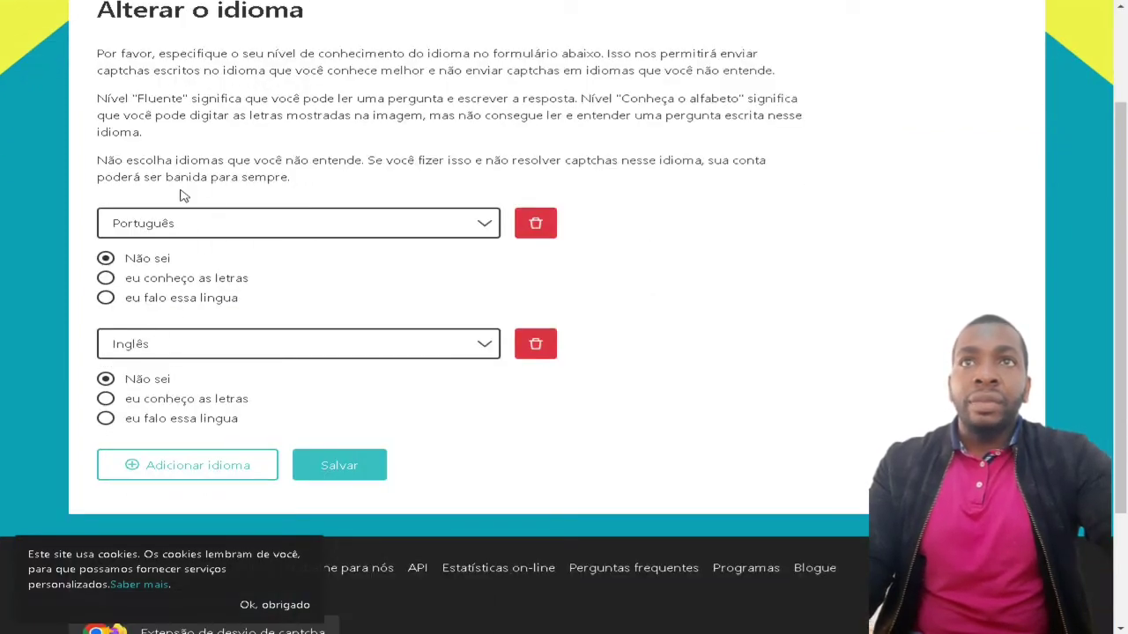
left_click_drag(165, 161, 482, 165)
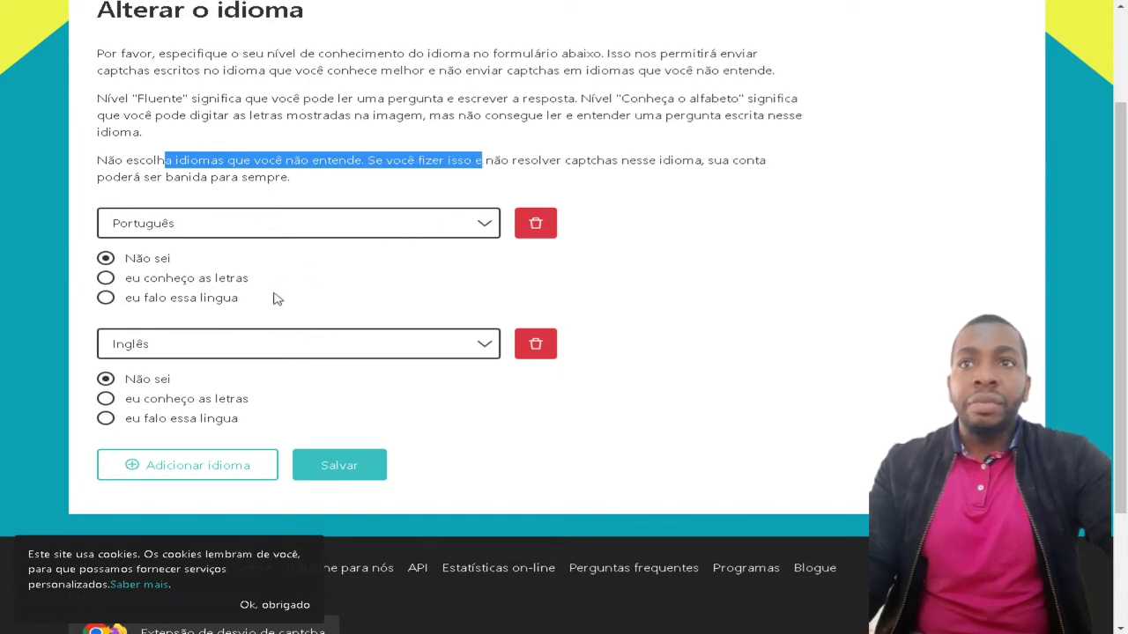
left_click(377, 463)
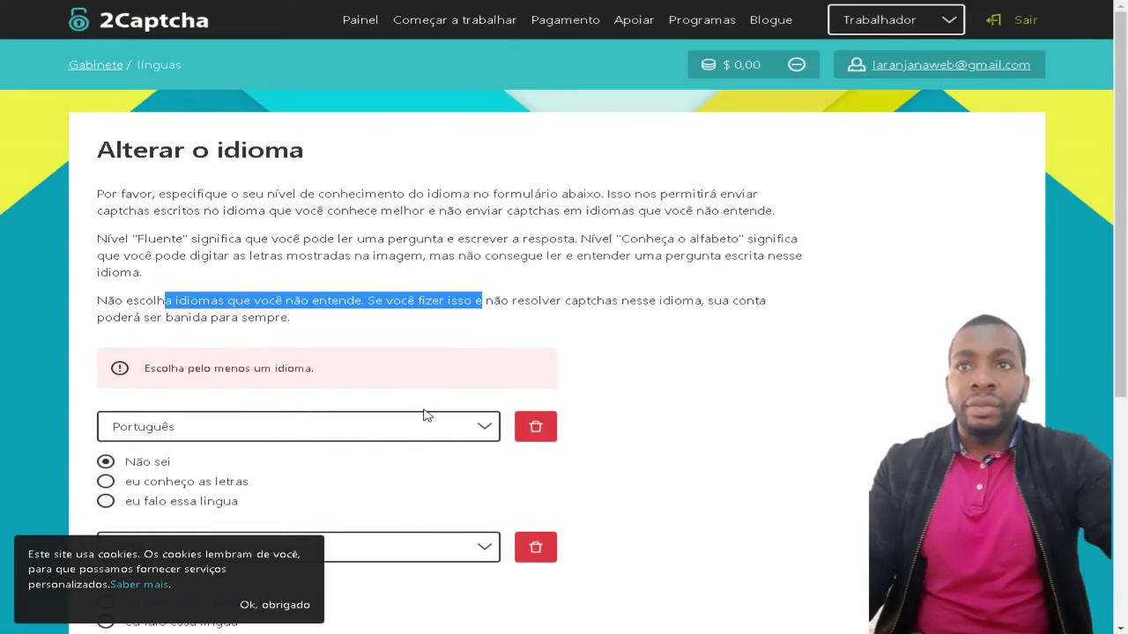
Set both Português and Inglês to "eu falo essa lingua" and save the language settings
left_click(423, 427)
left_click(353, 403)
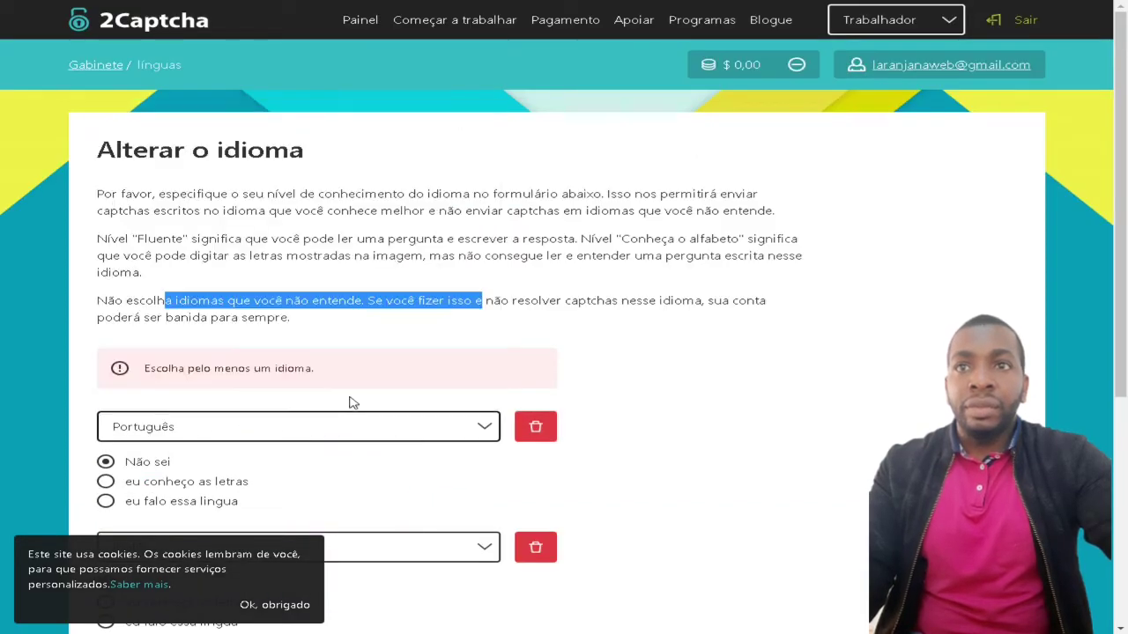
scroll(348, 403, "down", 1)
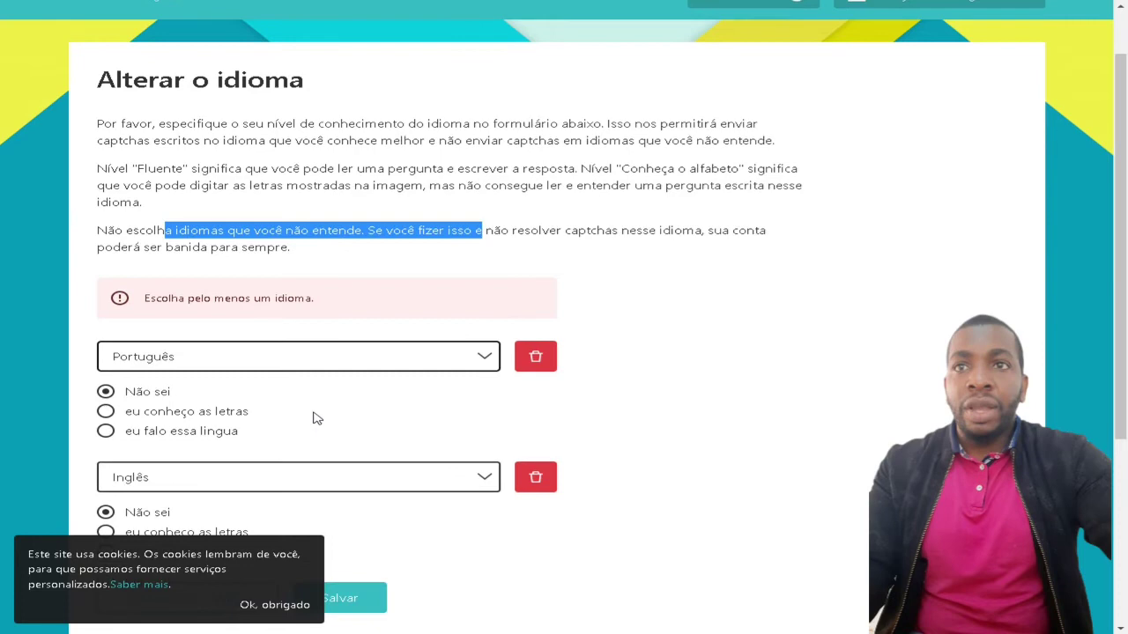
left_click(146, 432)
scroll(368, 405, "down", 2)
scroll(368, 404, "down", 1)
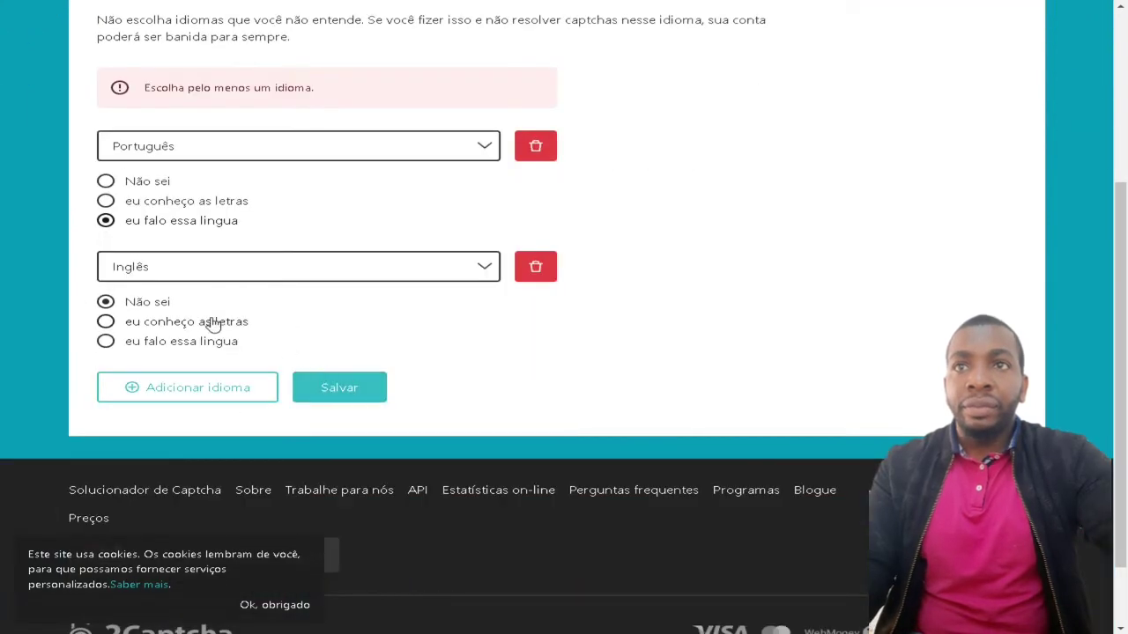
left_click(105, 342)
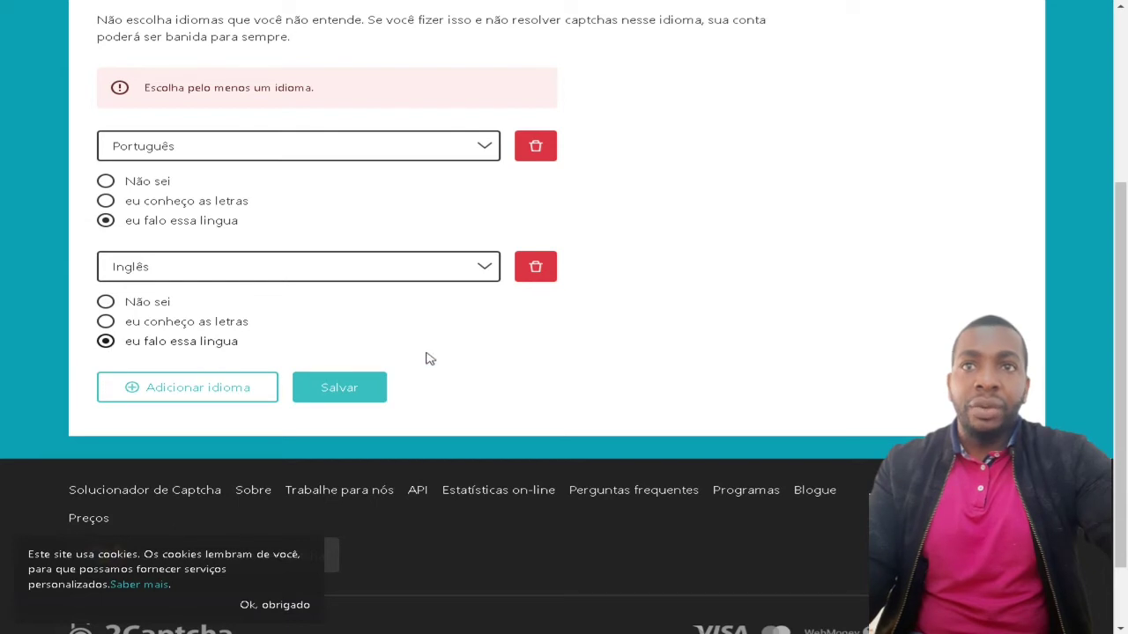
left_click(373, 395)
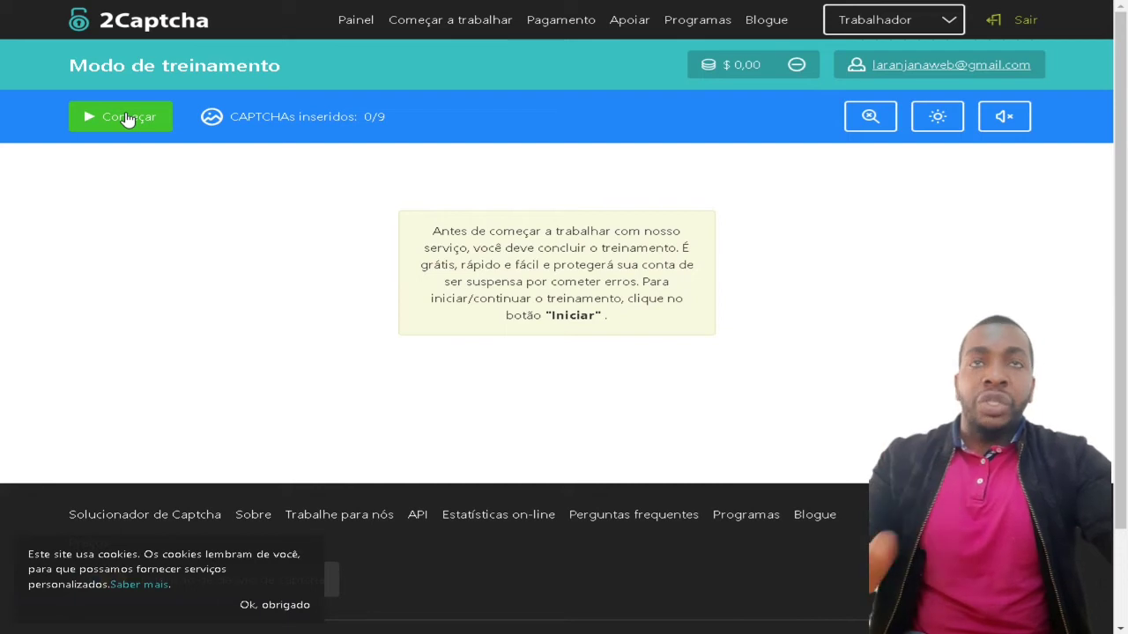
Open the withdrawal request page and read its notice on unavailable payment methods and the payment request details
left_click(551, 24)
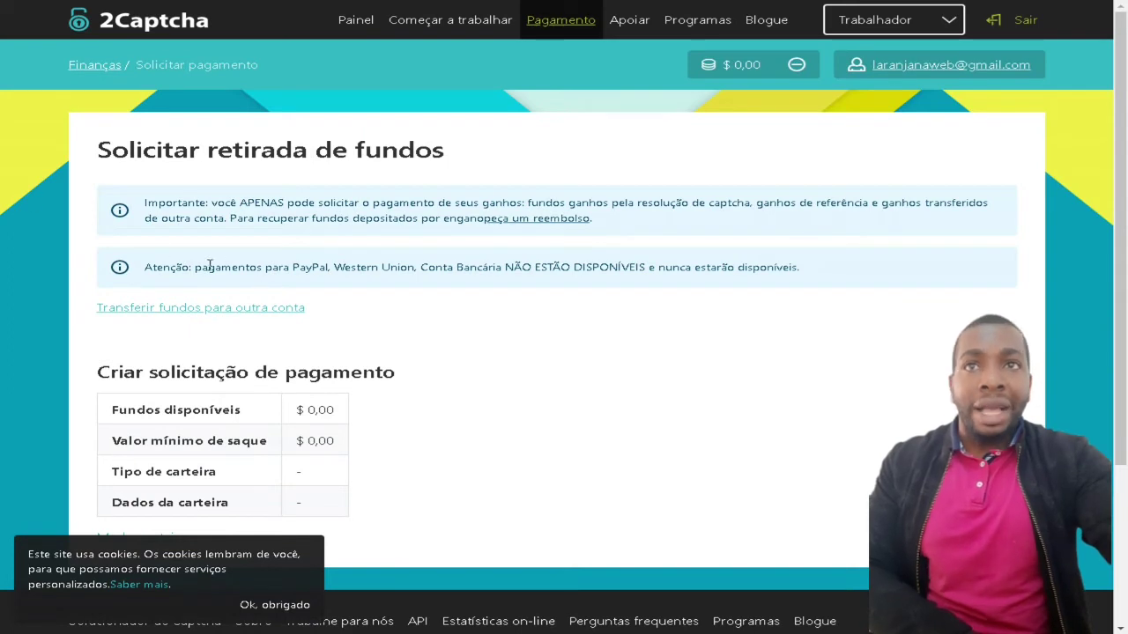
left_click_drag(195, 267, 498, 273)
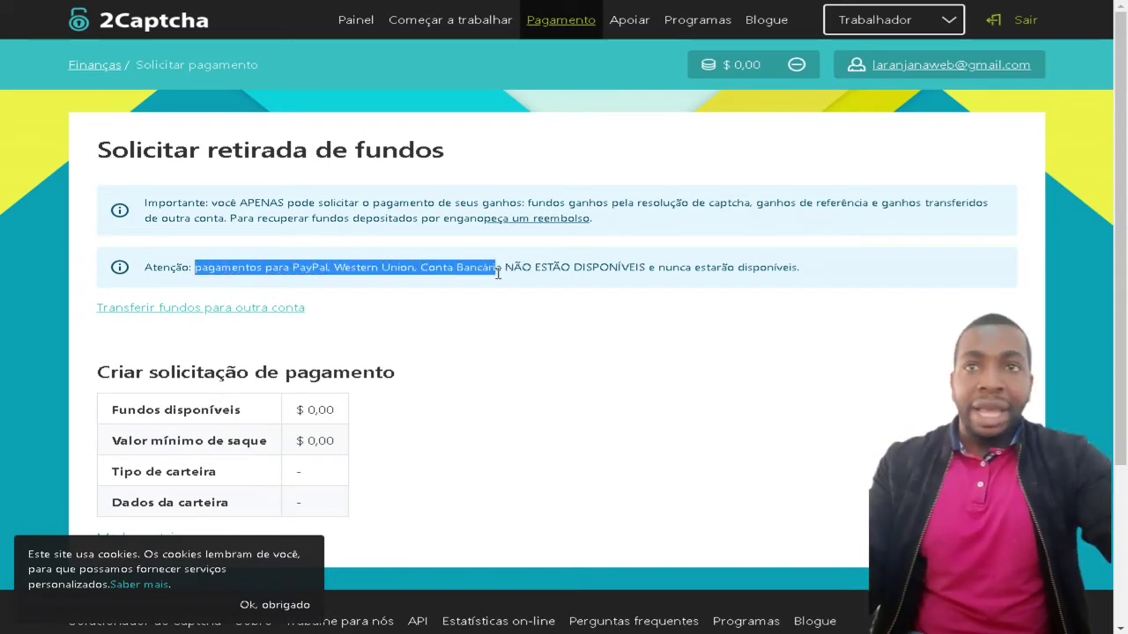
scroll(497, 273, "down", 3)
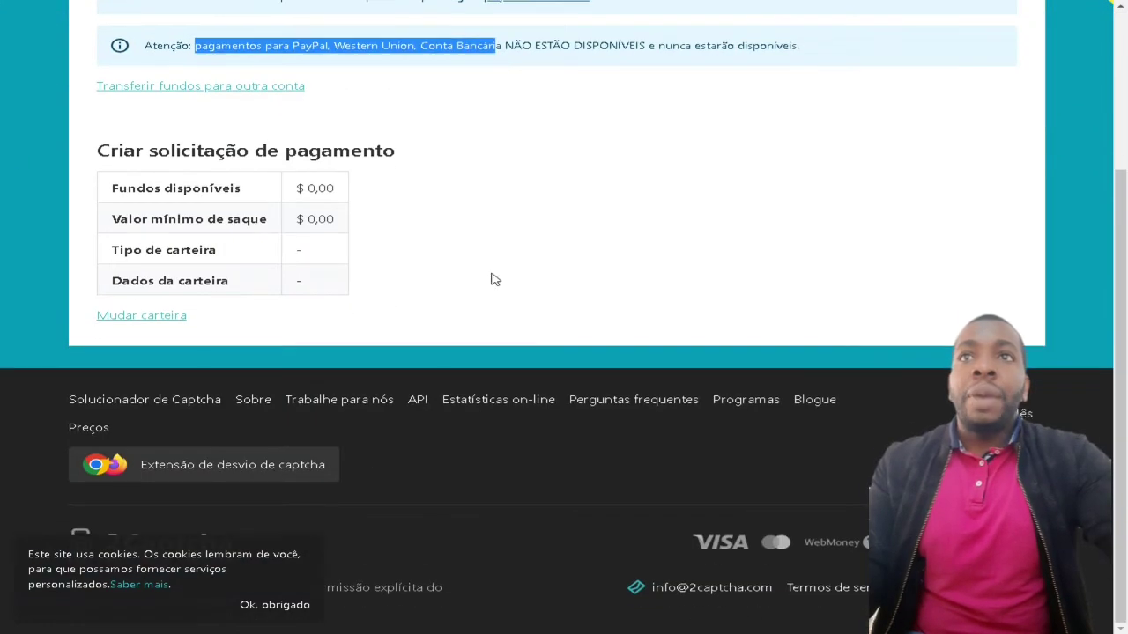
scroll(494, 279, "up", 3)
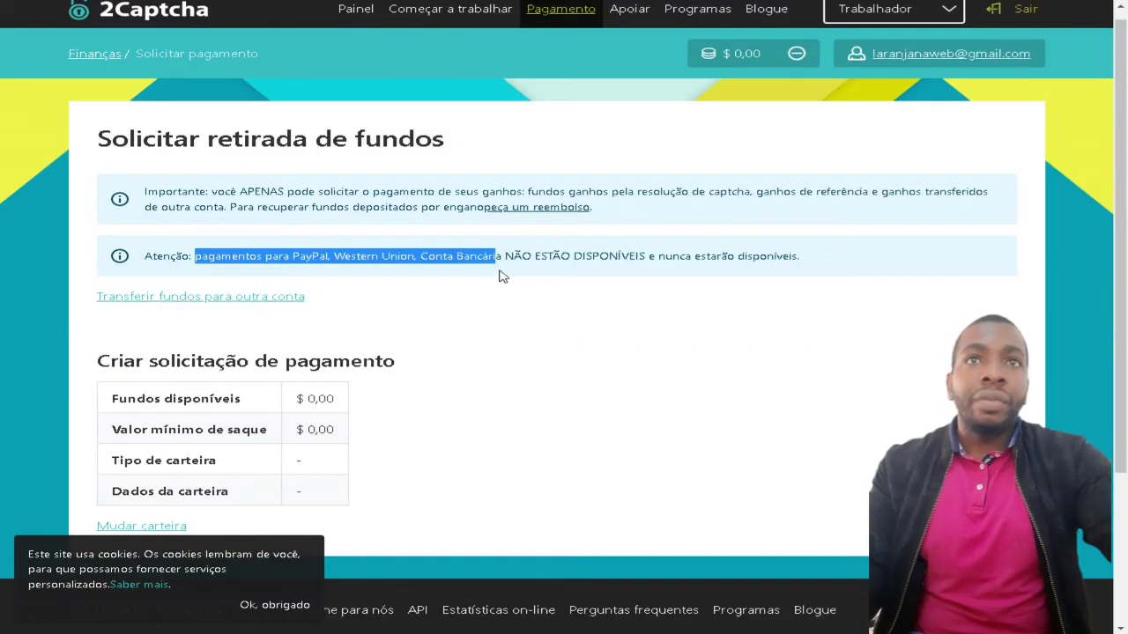
left_click(489, 306)
scroll(488, 307, "down", 1)
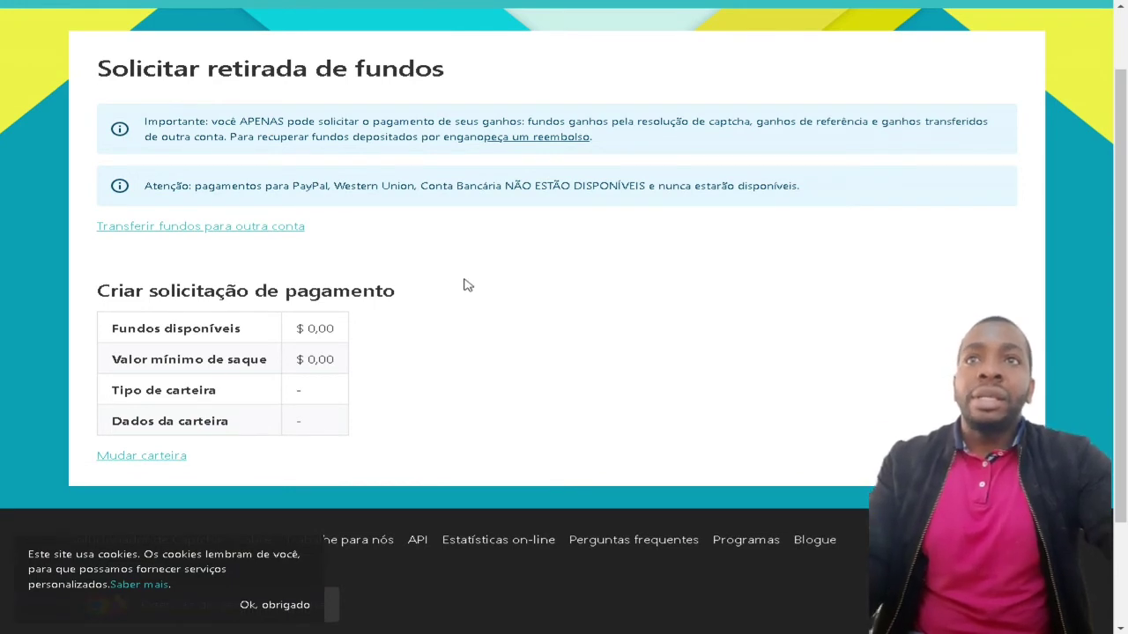
Open the page for transferring funds to another account, review its terms and form, and return to the withdrawal request
left_click(222, 235)
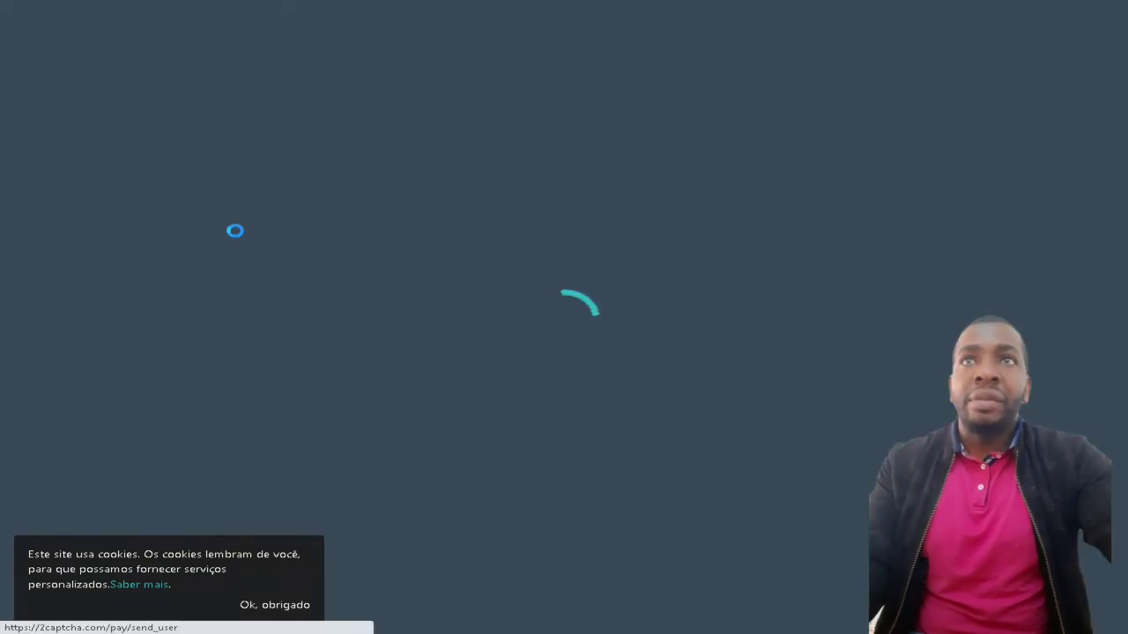
scroll(433, 248, "down", 3)
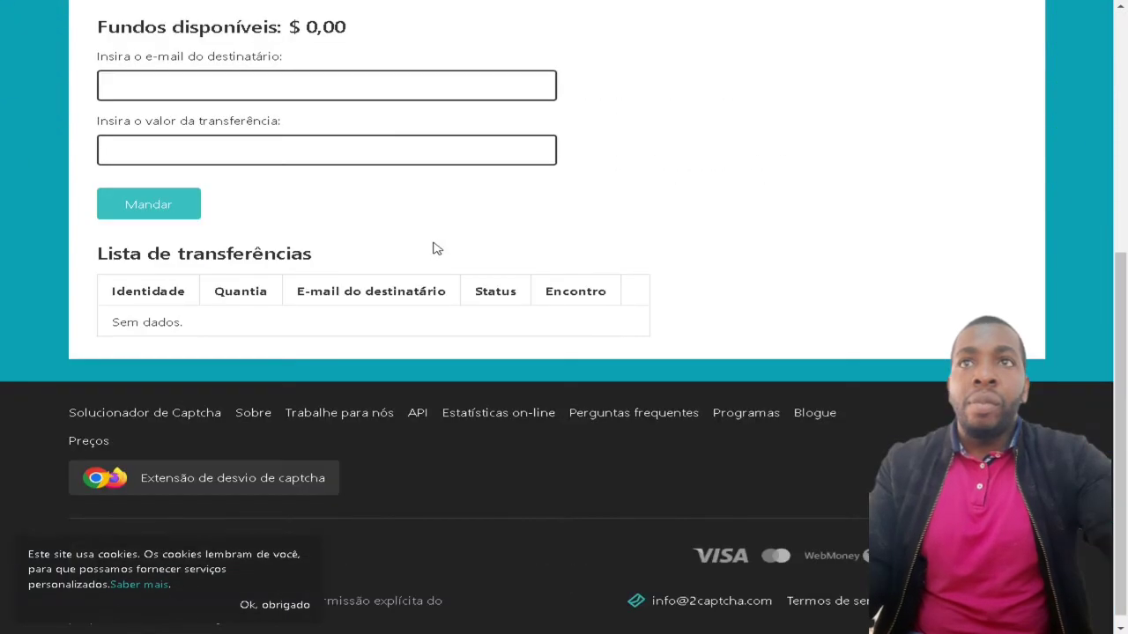
scroll(432, 248, "up", 4)
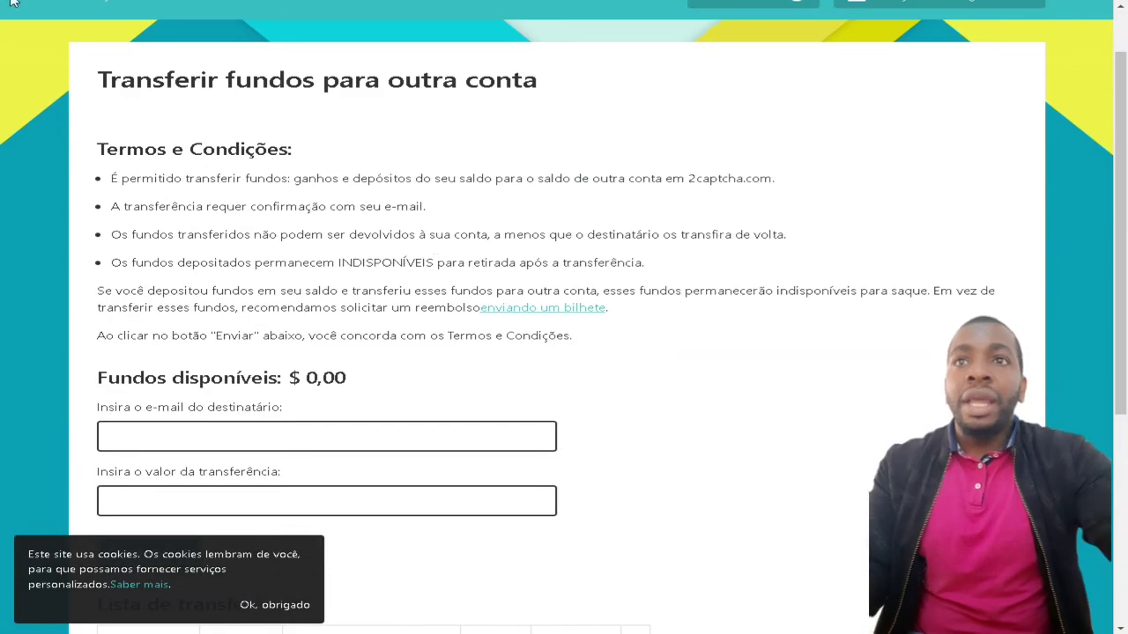
key("alt+Left")
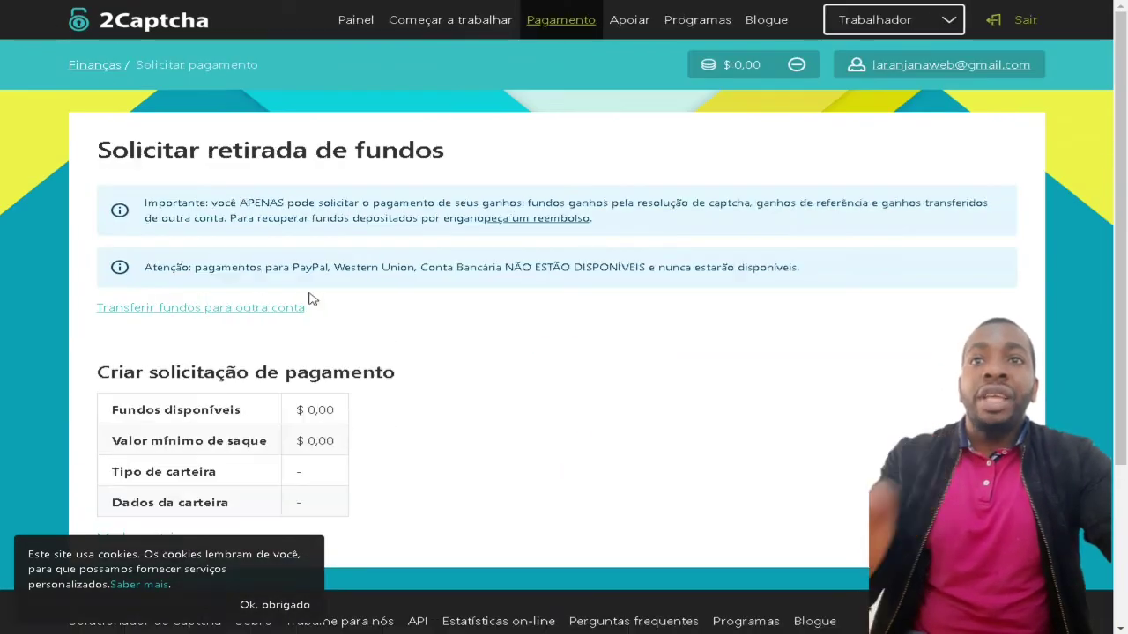
Open the wallet change page and review the available payment methods, their minimum withdrawals and fees
scroll(437, 381, "down", 3)
scroll(435, 370, "up", 3)
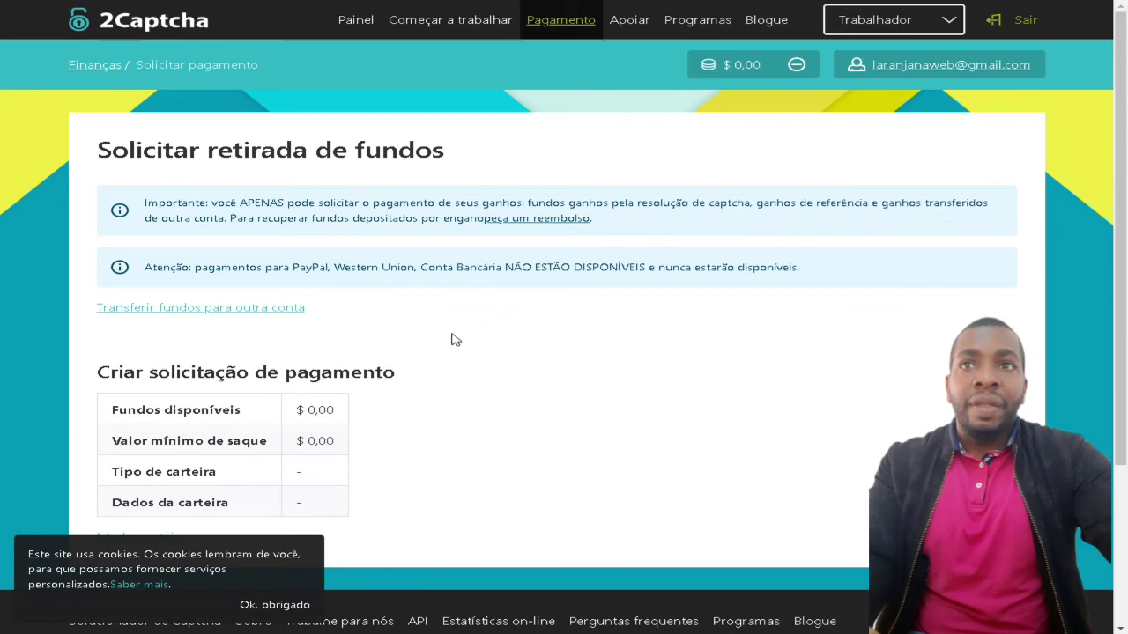
scroll(455, 340, "down", 3)
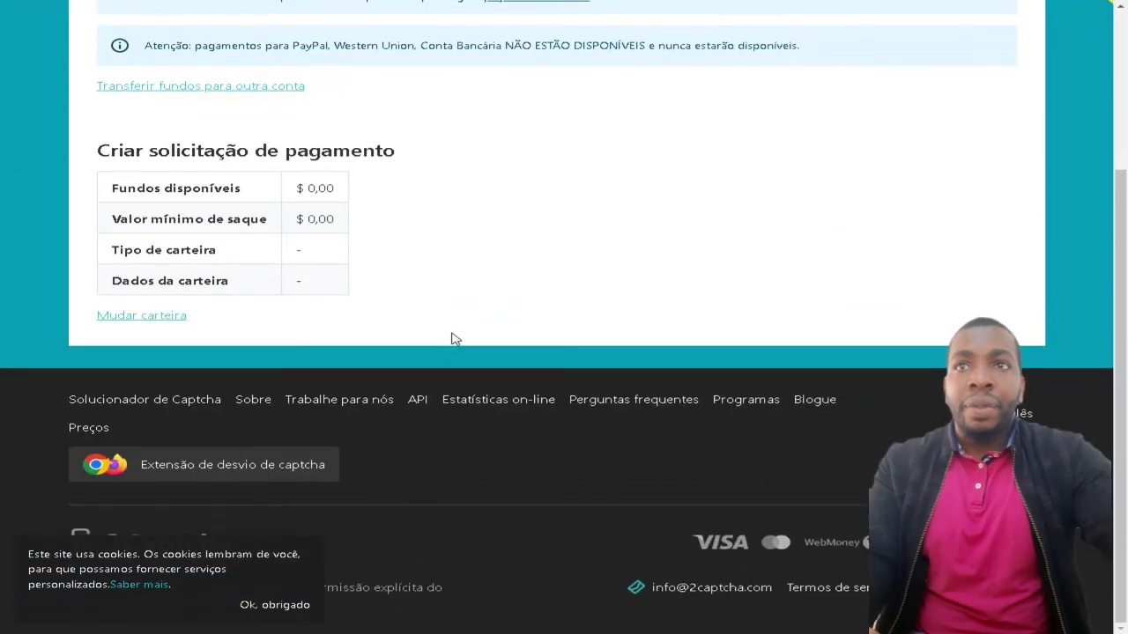
left_click(167, 317)
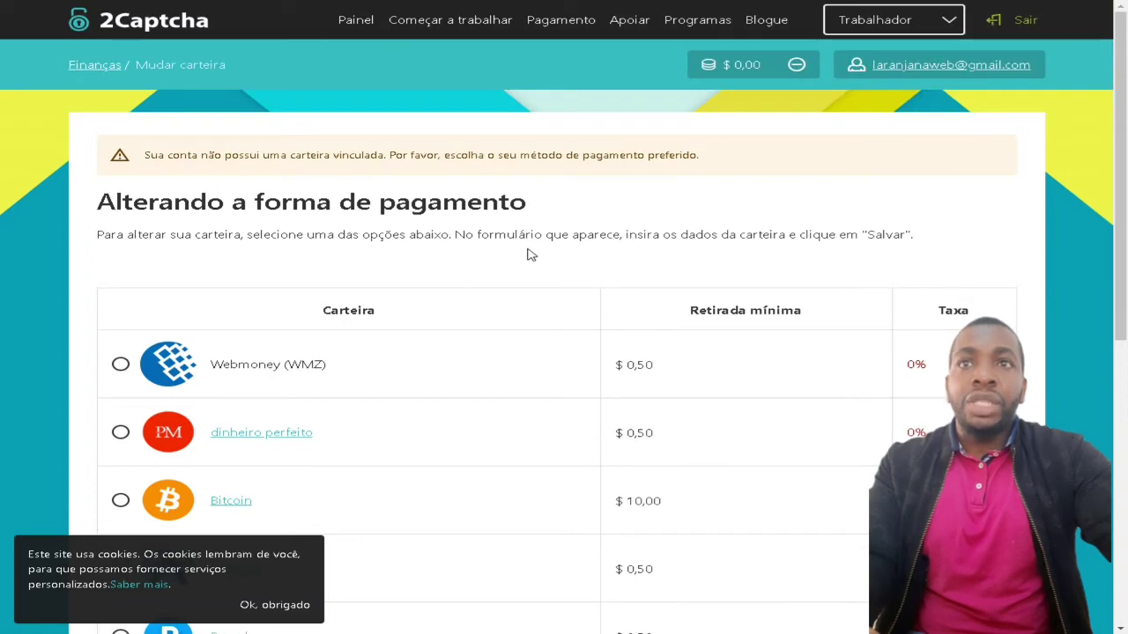
scroll(532, 255, "down", 3)
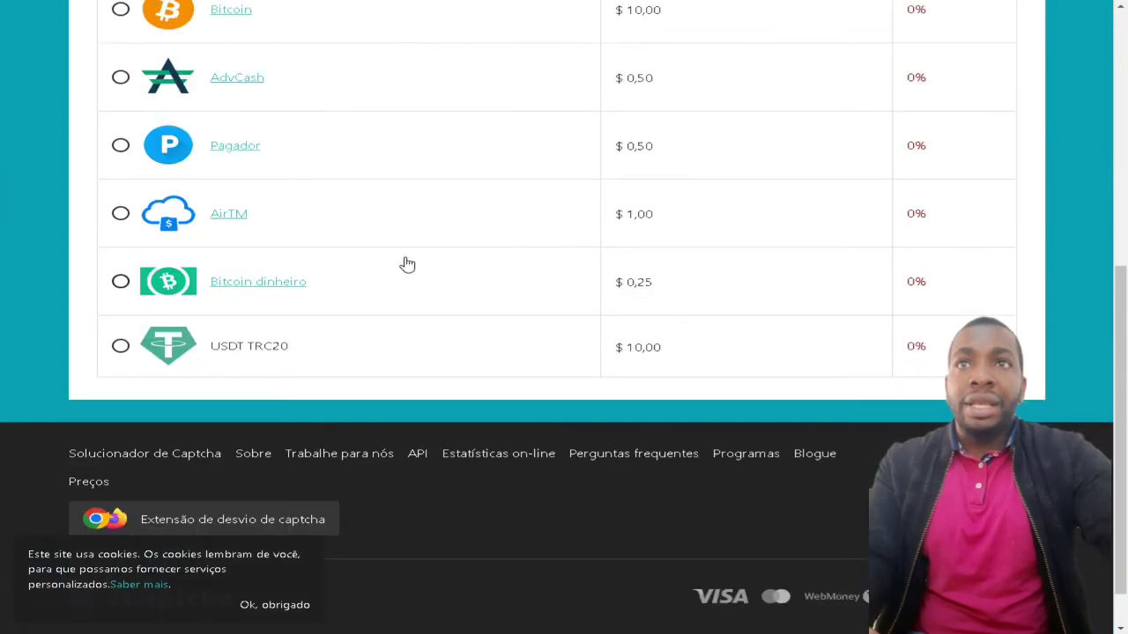
scroll(289, 221, "up", 2)
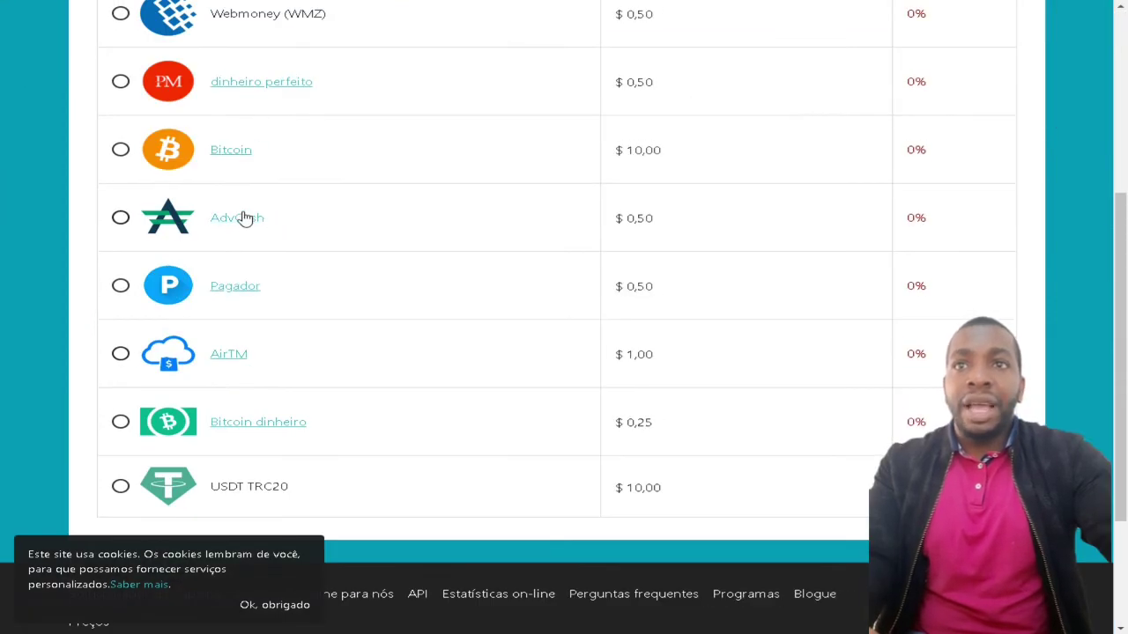
scroll(347, 269, "up", 1)
scroll(347, 270, "up", 1)
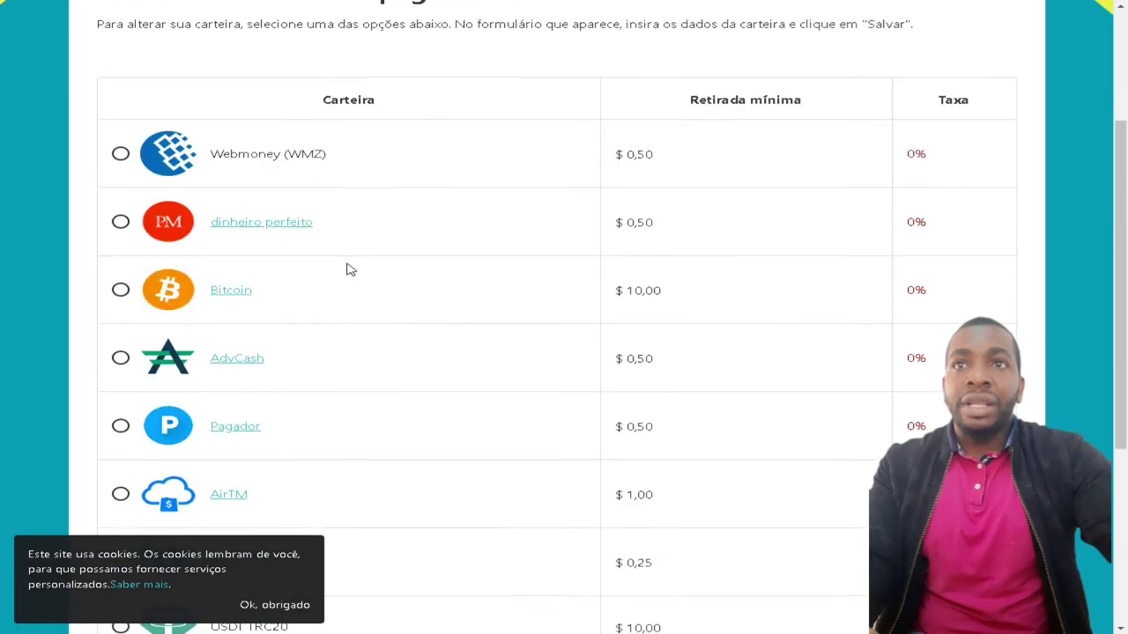
scroll(347, 270, "down", 4)
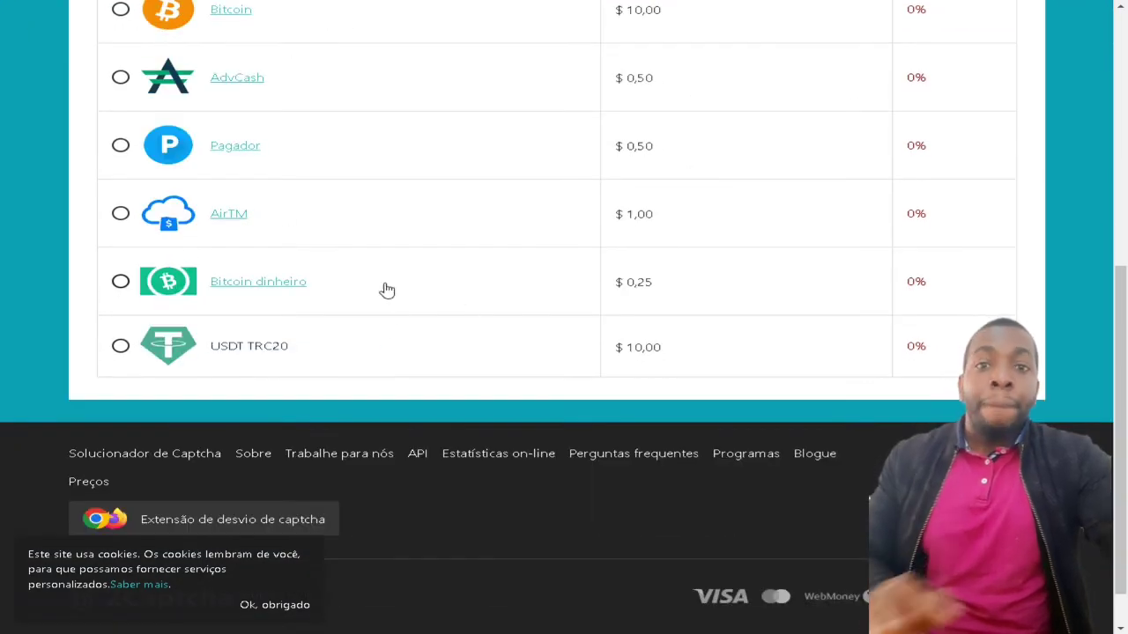
scroll(387, 264, "up", 7)
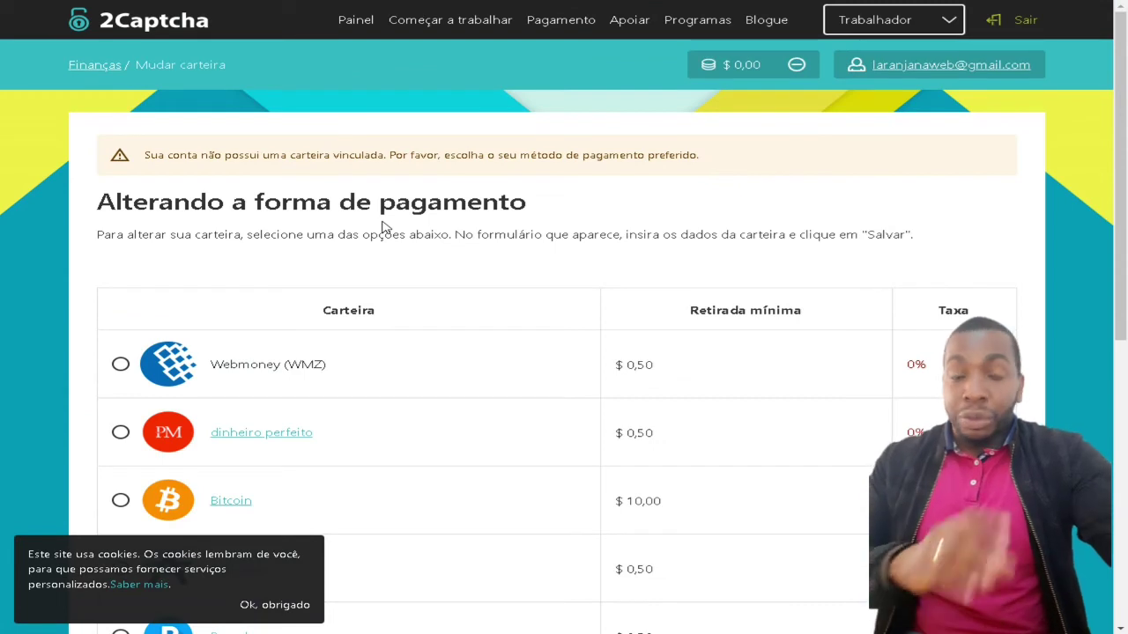